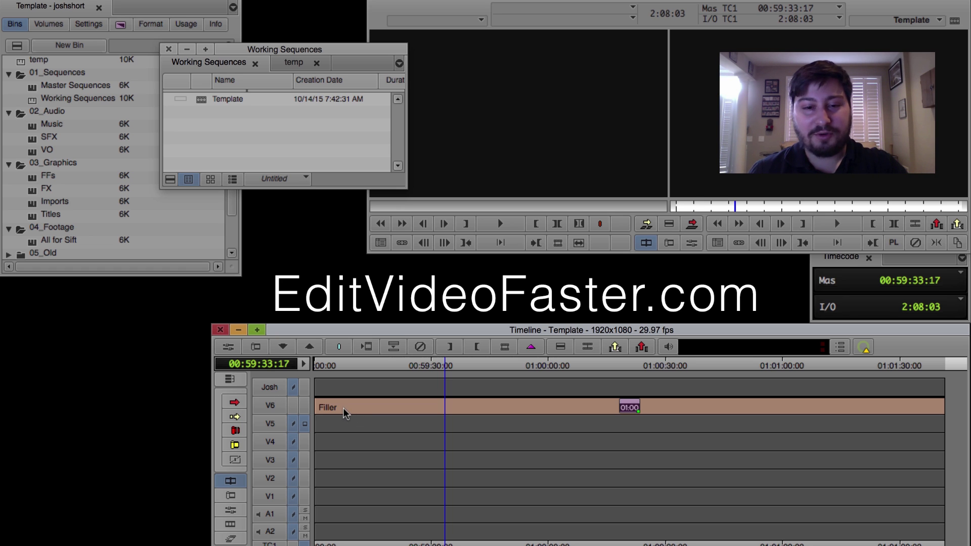
- Scrub through the Template sequence under the V6 timecode effect, finishing with V5 as the monitored video track
drag(344, 409, 459, 409)
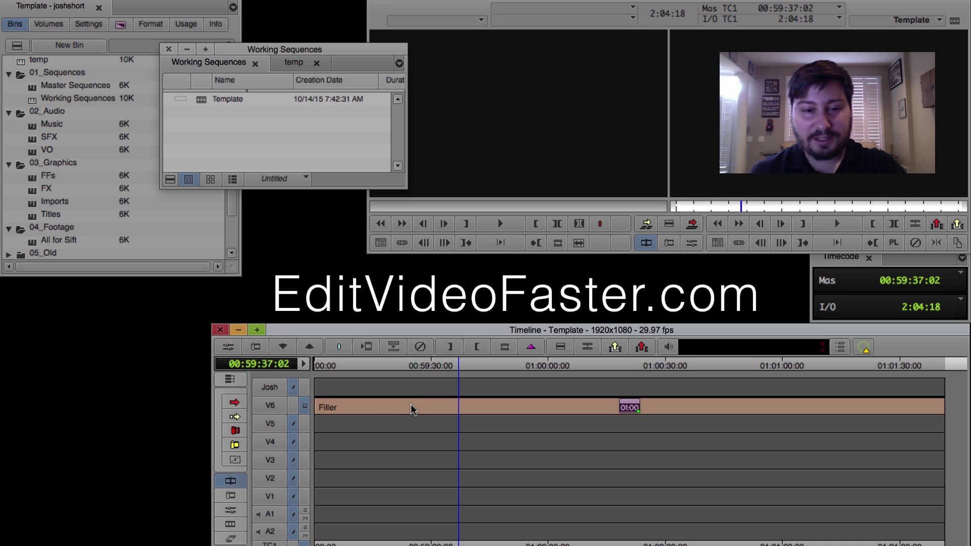
mouse_move(411, 405)
mouse_down()
mouse_move(462, 409)
mouse_move(429, 406)
mouse_up()
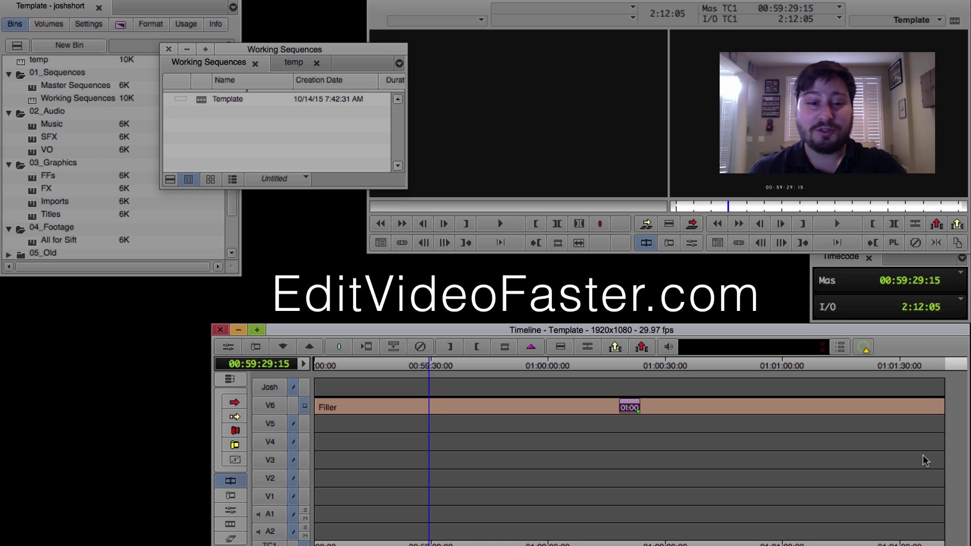
click(303, 423)
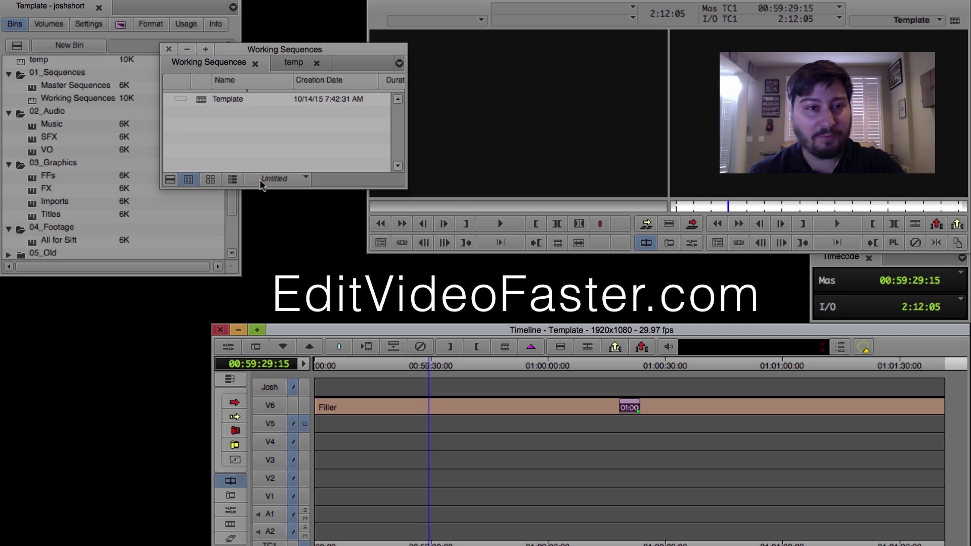
- Create a new sequence in the Working Sequences bin and name it "Template v2"
click(224, 143)
right_click(229, 133)
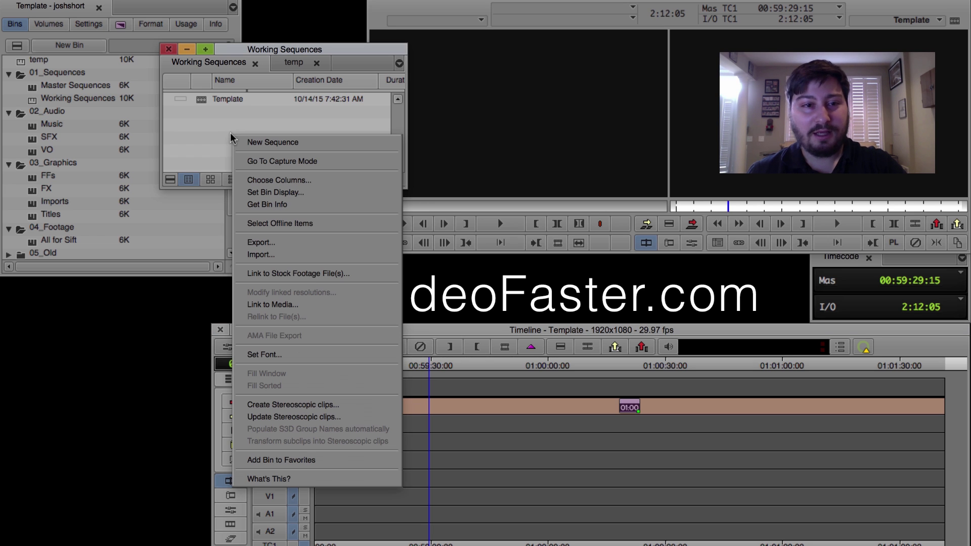
click(275, 138)
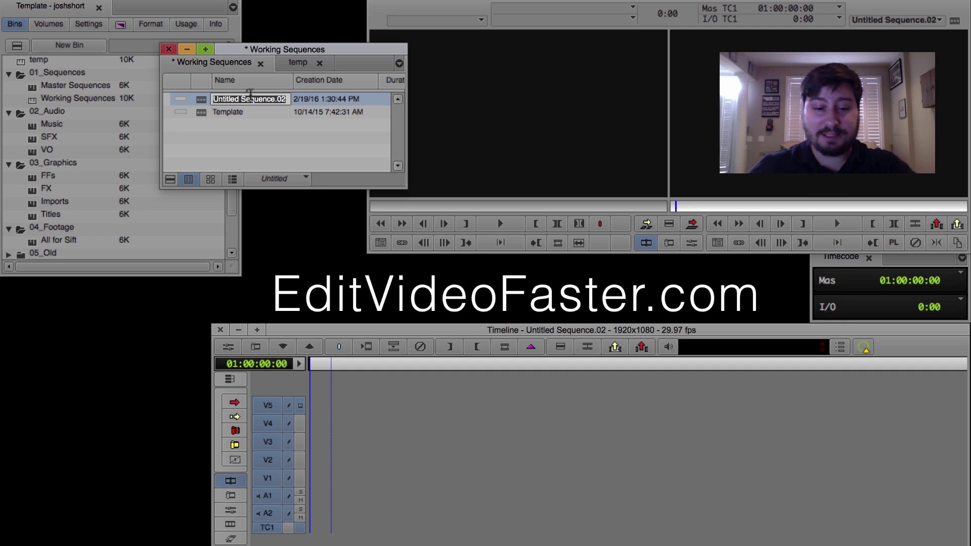
text(Template)
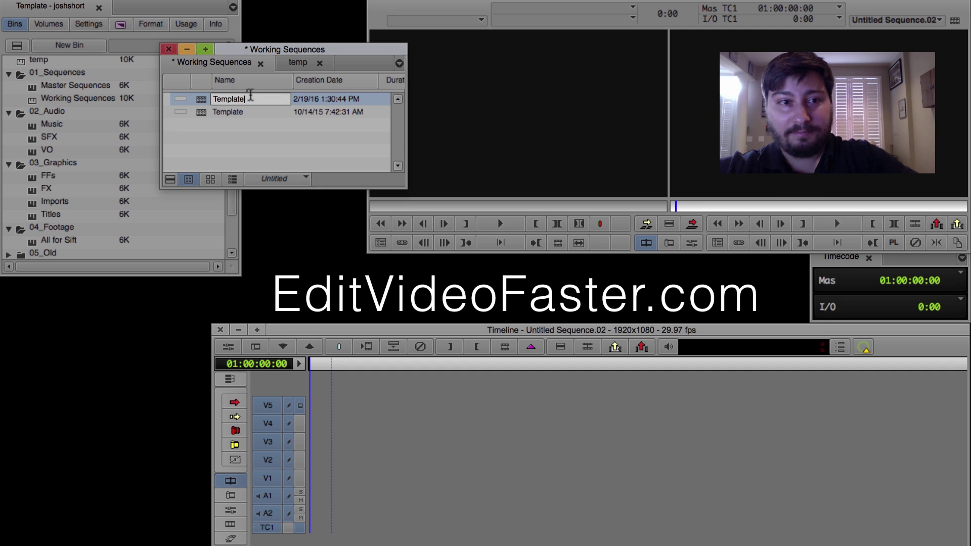
text( v2)
key(Return)
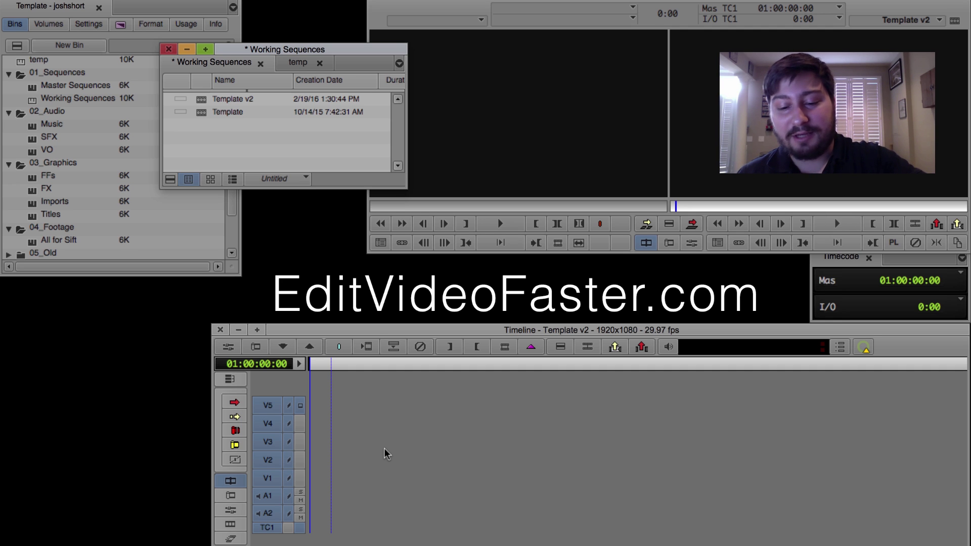
- Add audio track A3 to Template v2 and delete it again, with all other tracks deselected
key(super+u)
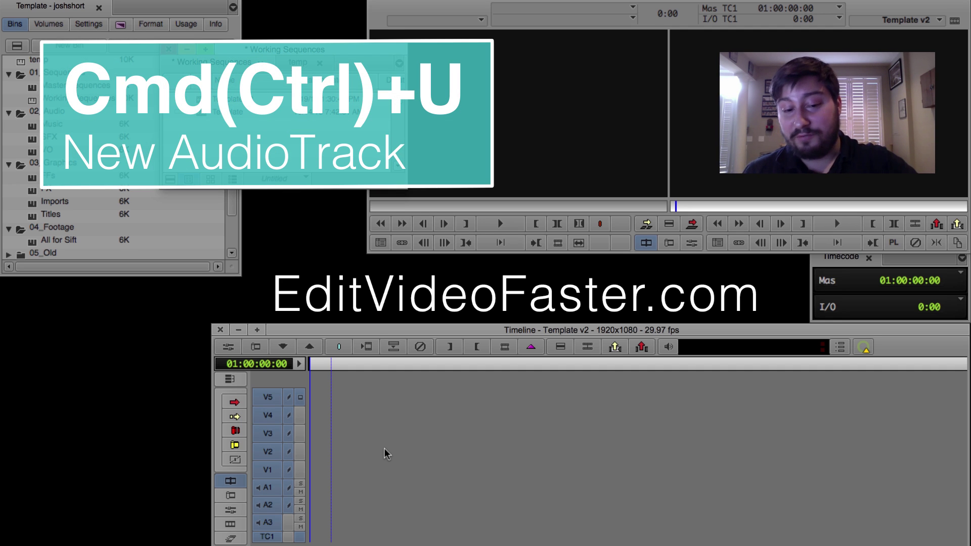
drag(262, 398, 275, 500)
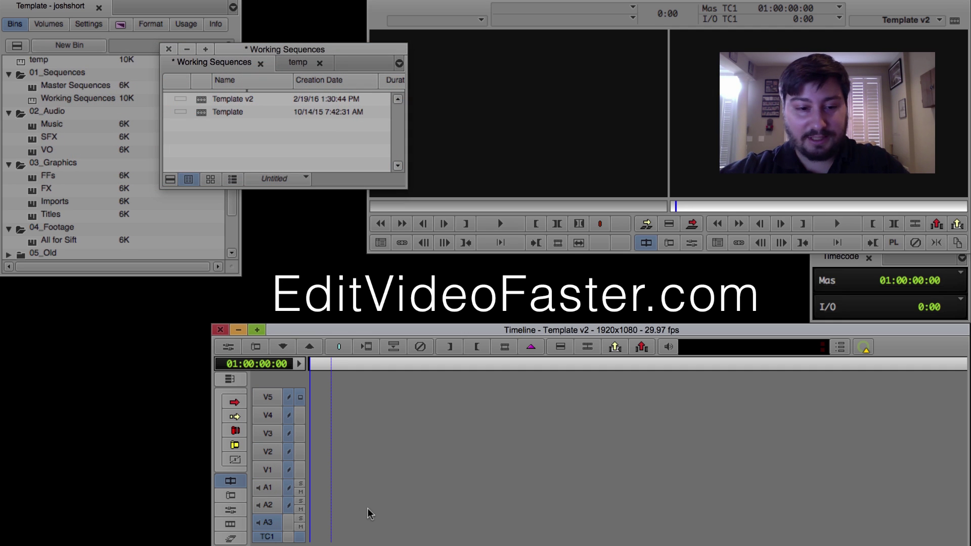
click(503, 348)
click(476, 290)
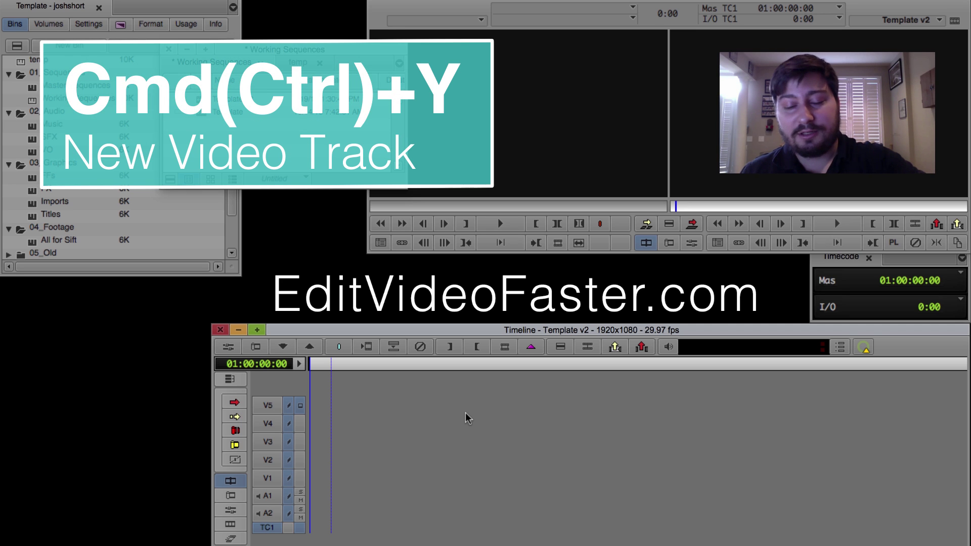
- Add video track V6 to Template v2, plus a further video track with the custom track number 20
key(ctrl+y)
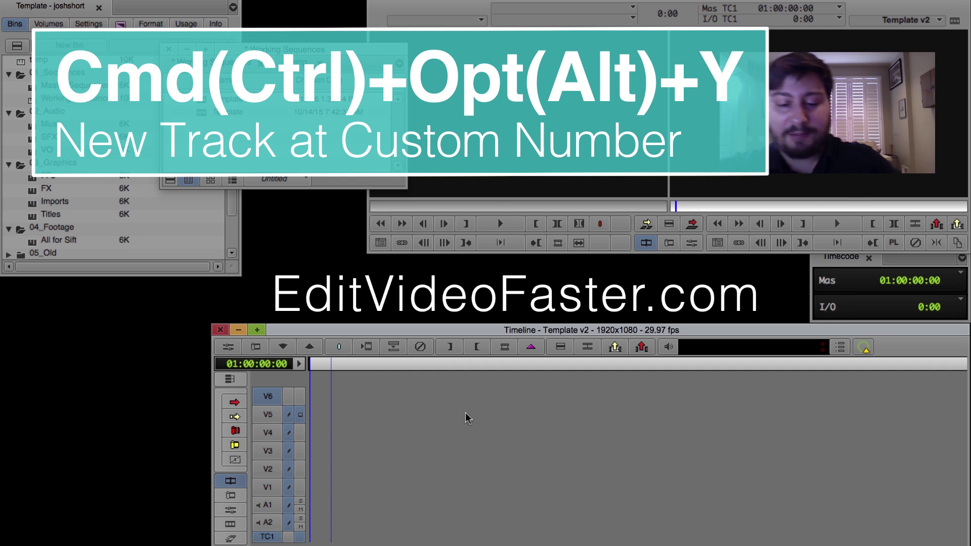
key(super+alt+y)
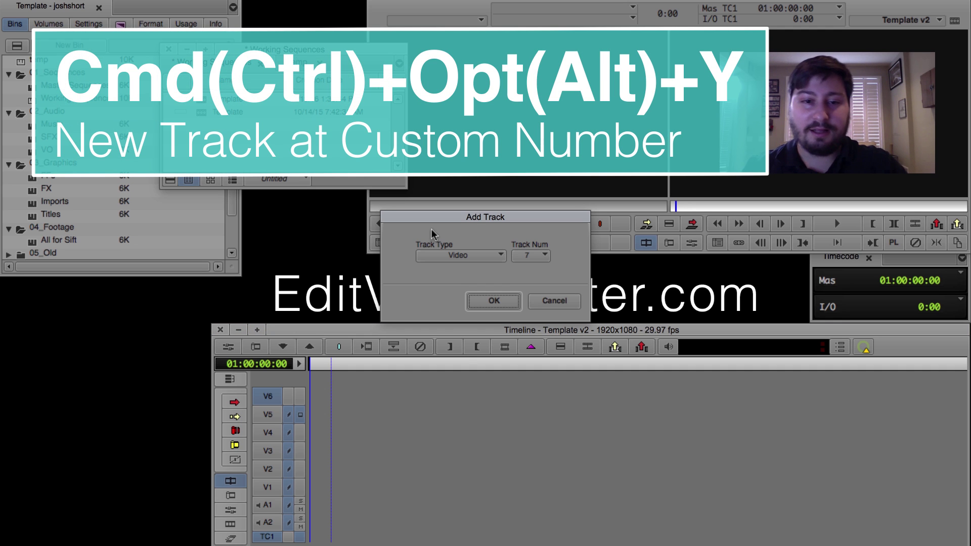
click(532, 255)
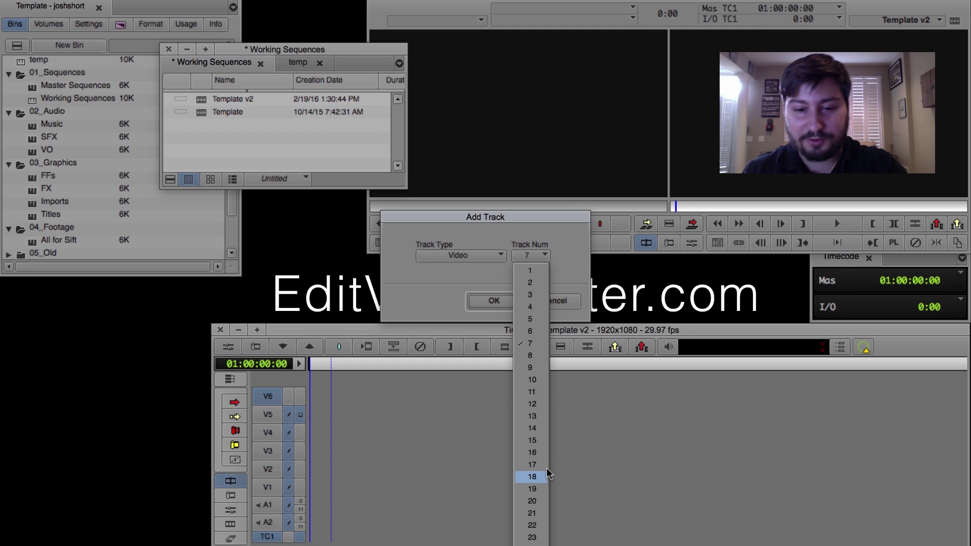
click(542, 501)
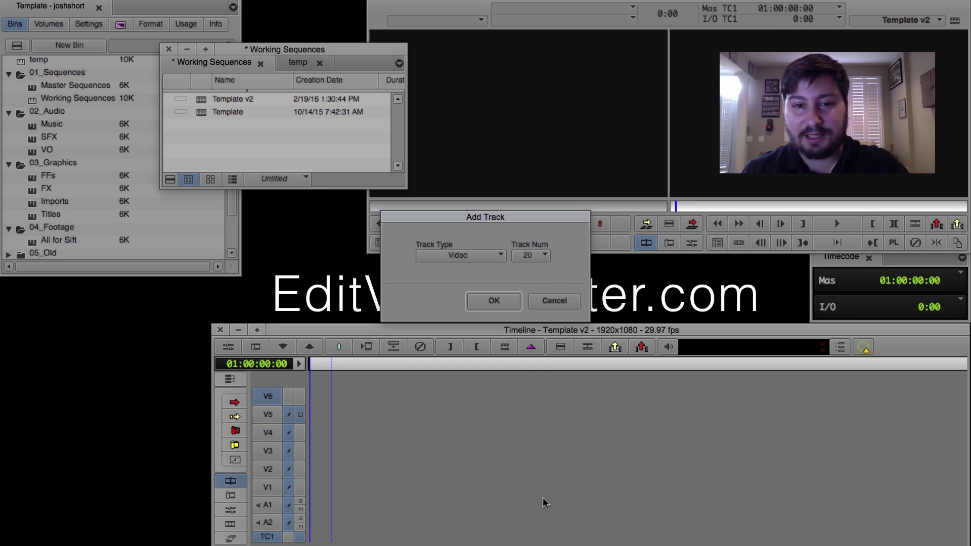
click(497, 301)
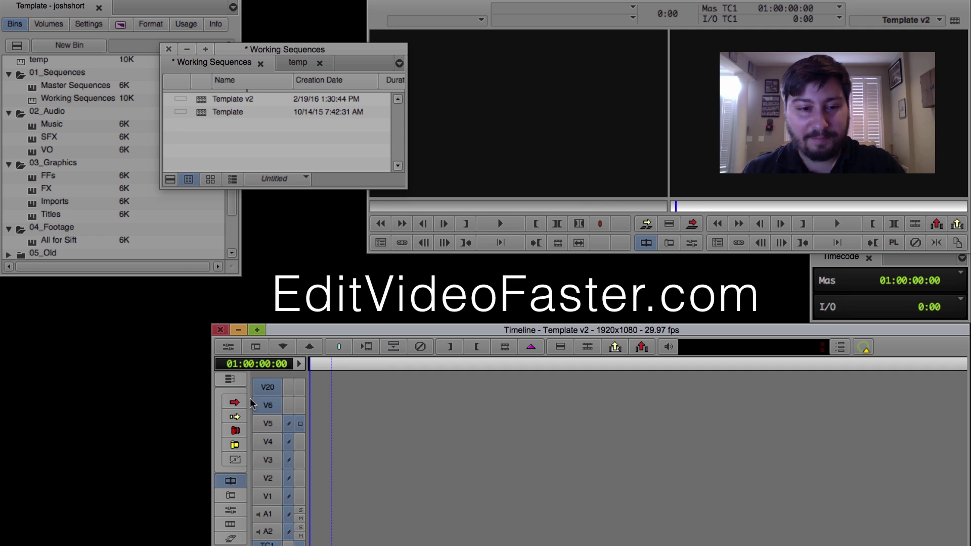
- Rename track V20 with the editor's first name and turn on its sync lock
right_click(277, 387)
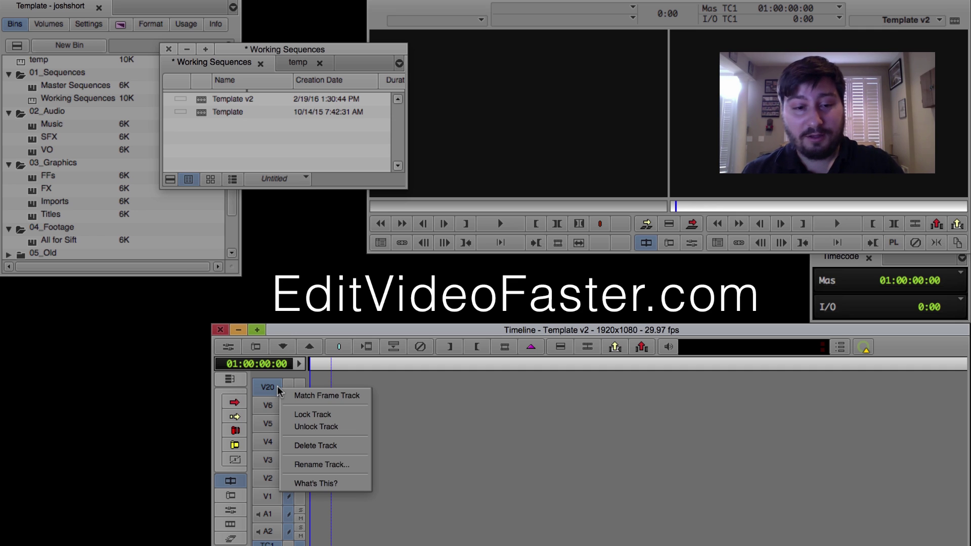
click(356, 463)
click(436, 248)
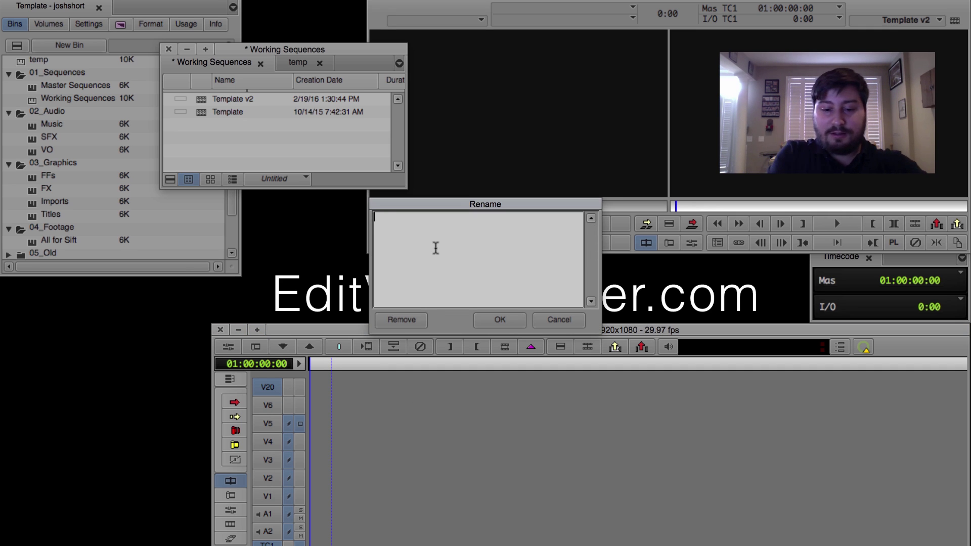
text(Josh)
click(502, 323)
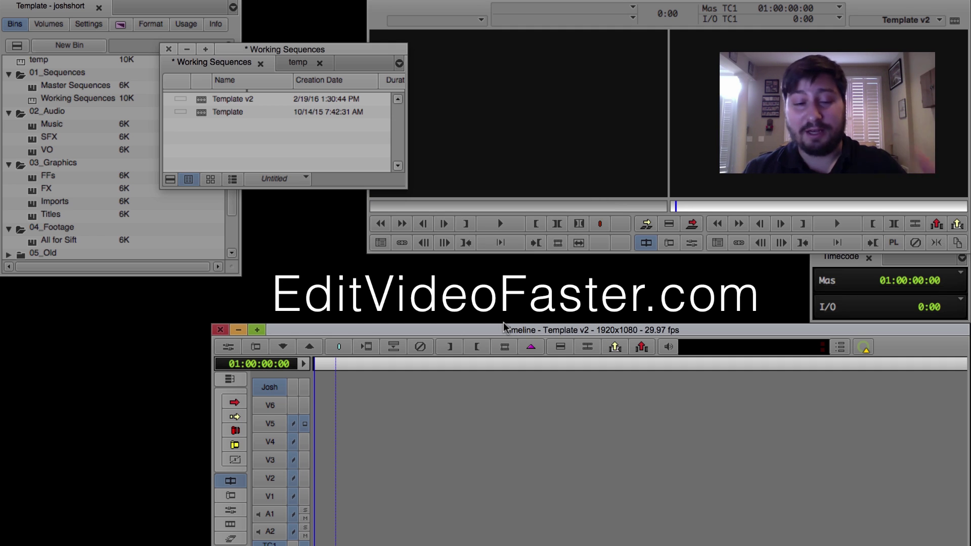
click(294, 387)
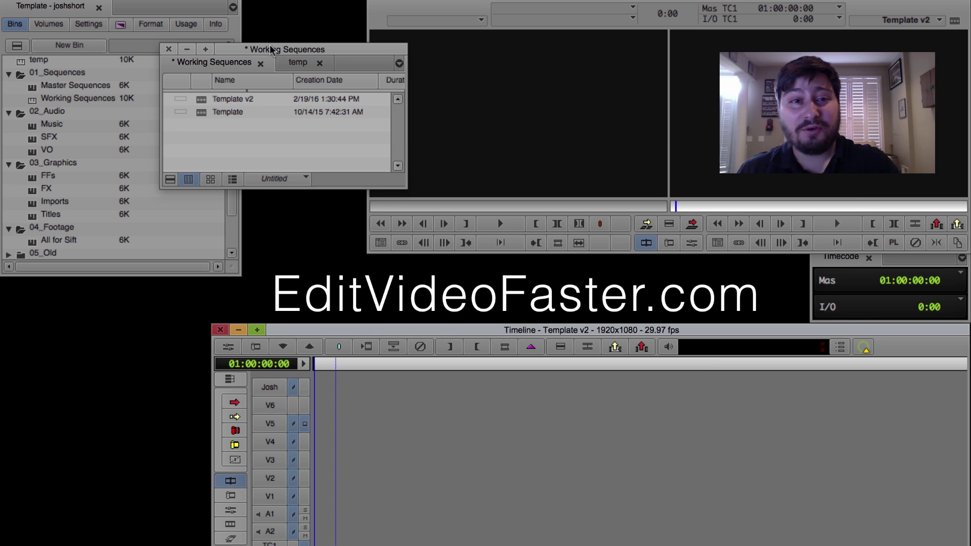
- Load LightBurns-08.mov from the temp bin as source and mark it from its start to 01:00:01:10
click(298, 63)
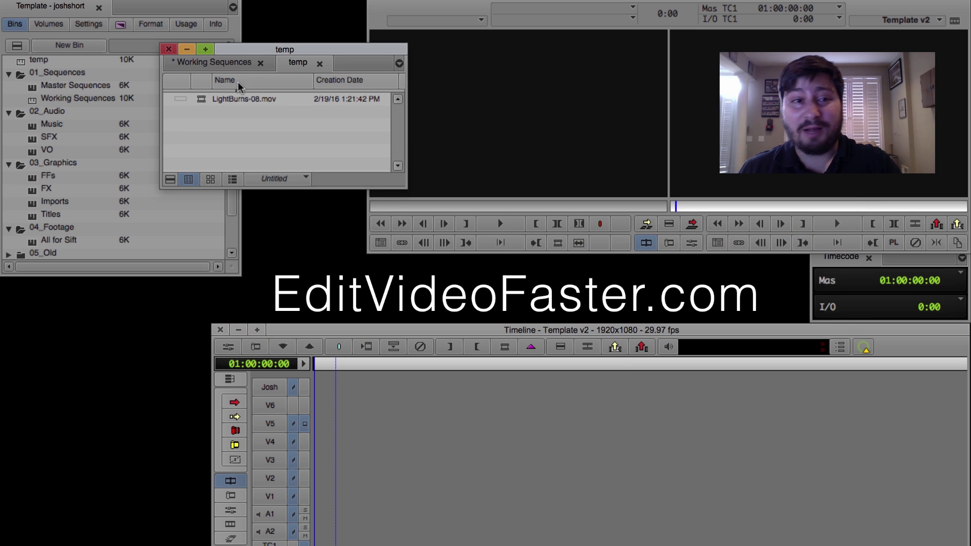
double_click(202, 100)
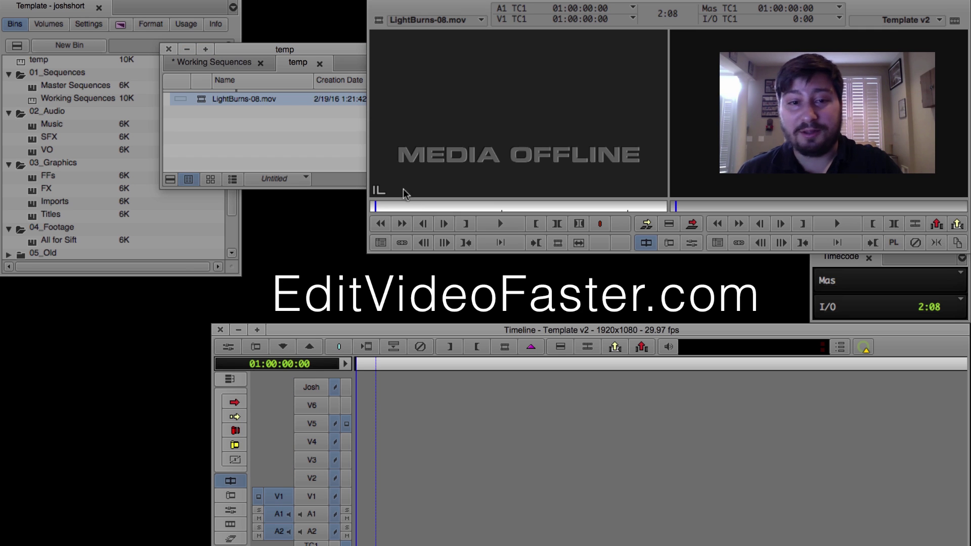
click(464, 224)
drag(492, 206, 544, 207)
click(541, 224)
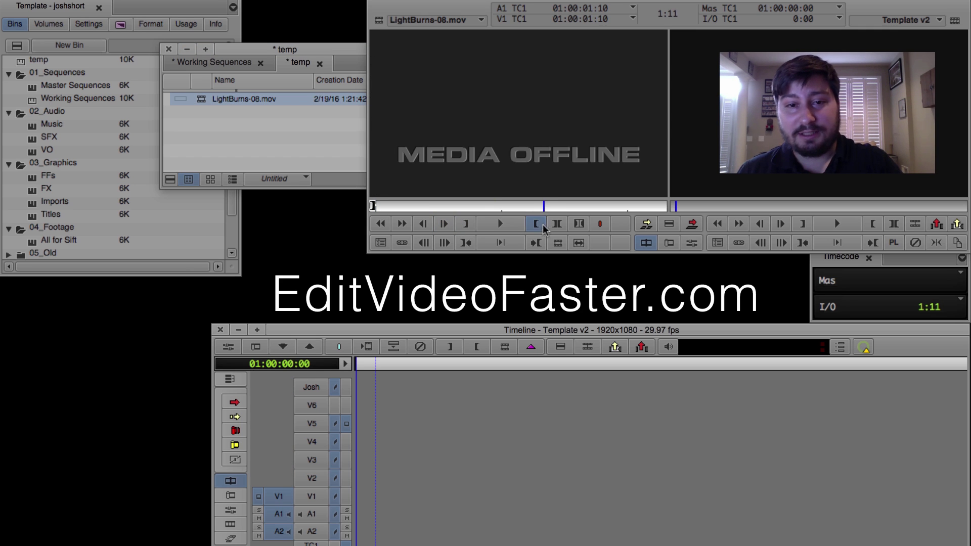
- Enable track V1, overwrite the marked LightBurns-08.mov section onto it, and park the playhead at 01:00:00:16
click(692, 224)
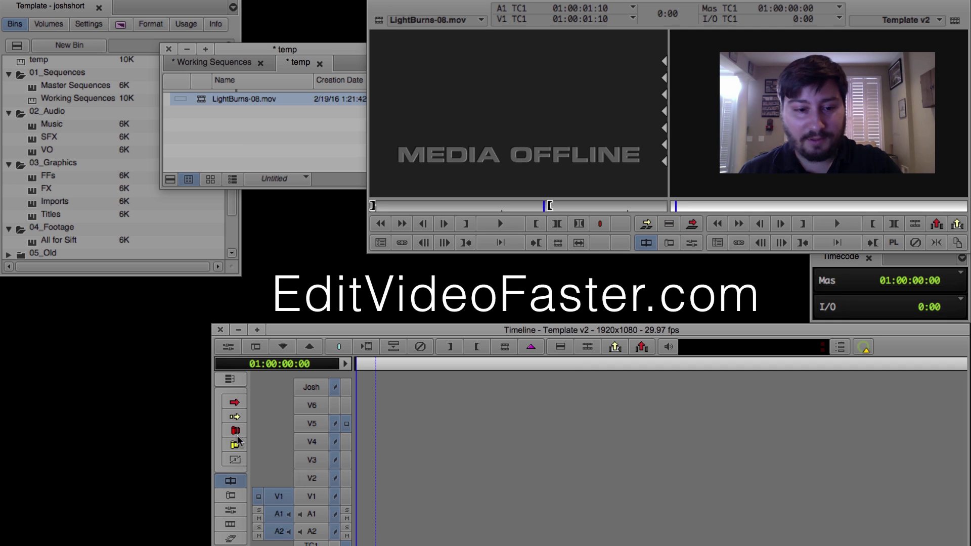
click(322, 503)
click(692, 225)
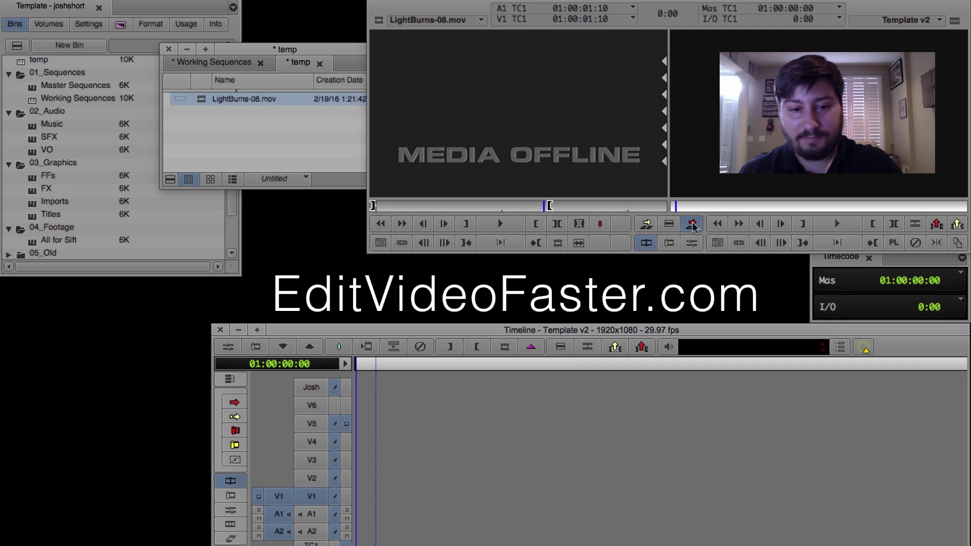
click(493, 476)
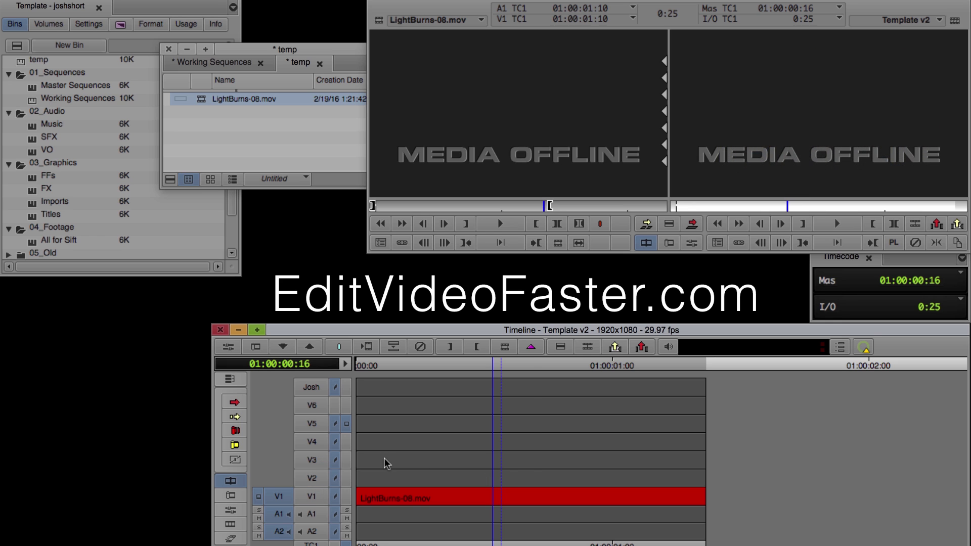
- Apply the Timecode Burn-In generator effect from the Effect Palette to the filler on V6
key(ctrl+8)
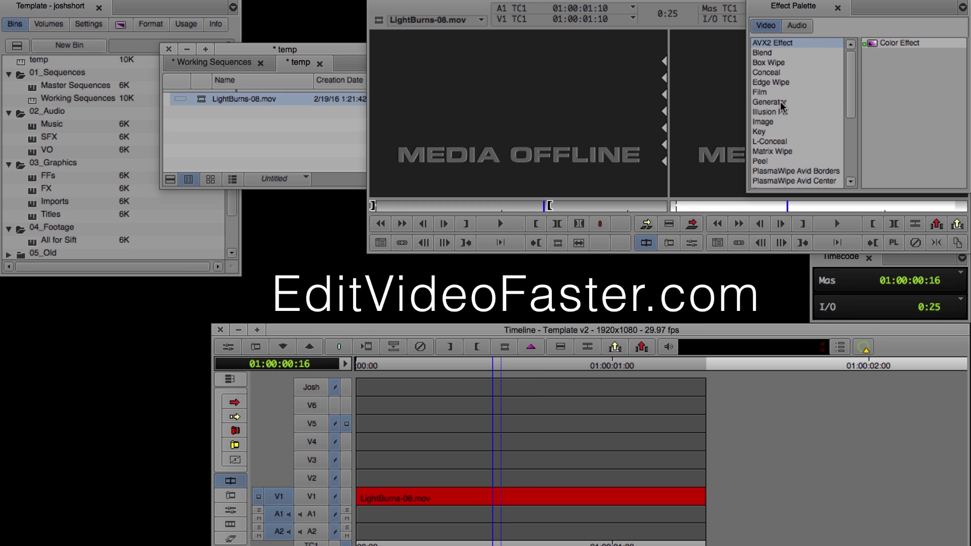
click(781, 102)
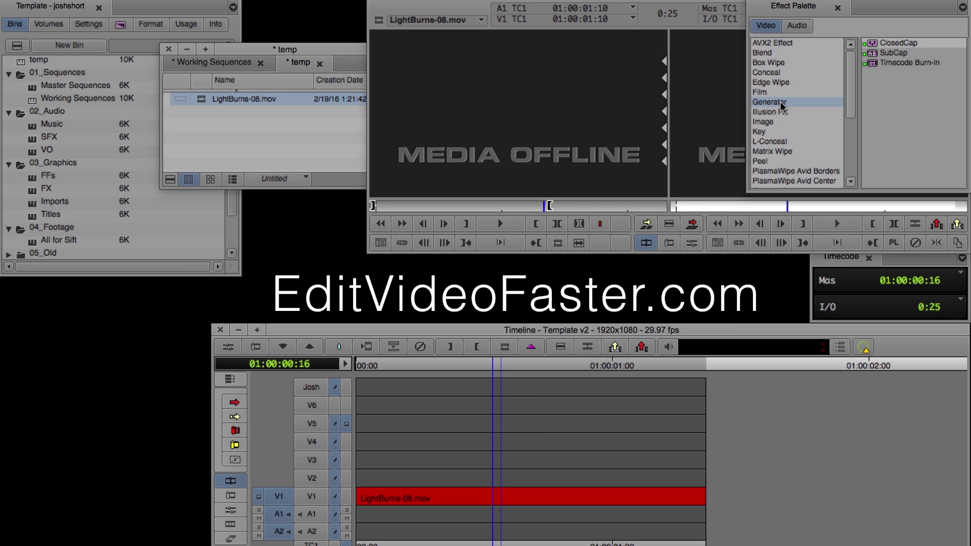
click(898, 64)
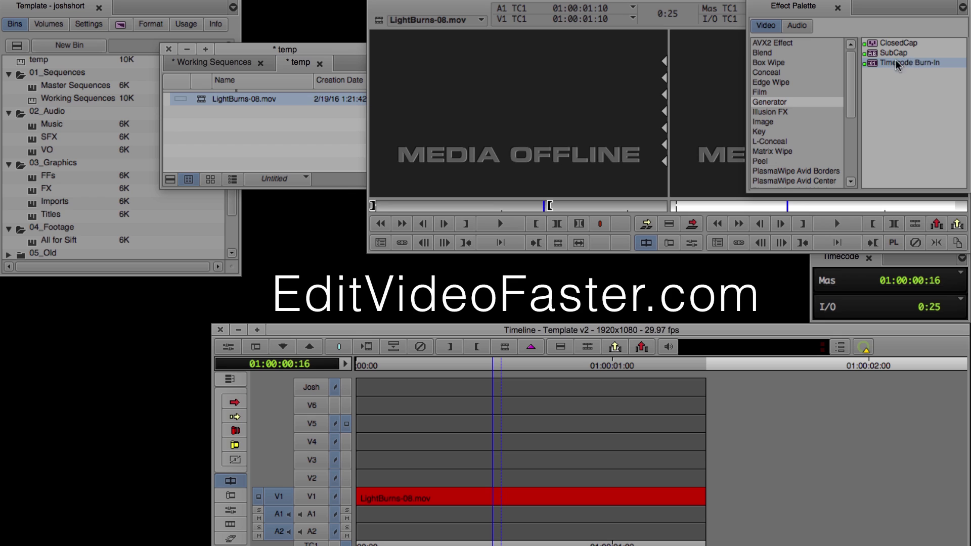
mouse_move(903, 63)
mouse_down()
mouse_move(703, 199)
mouse_move(500, 302)
mouse_move(453, 408)
mouse_up()
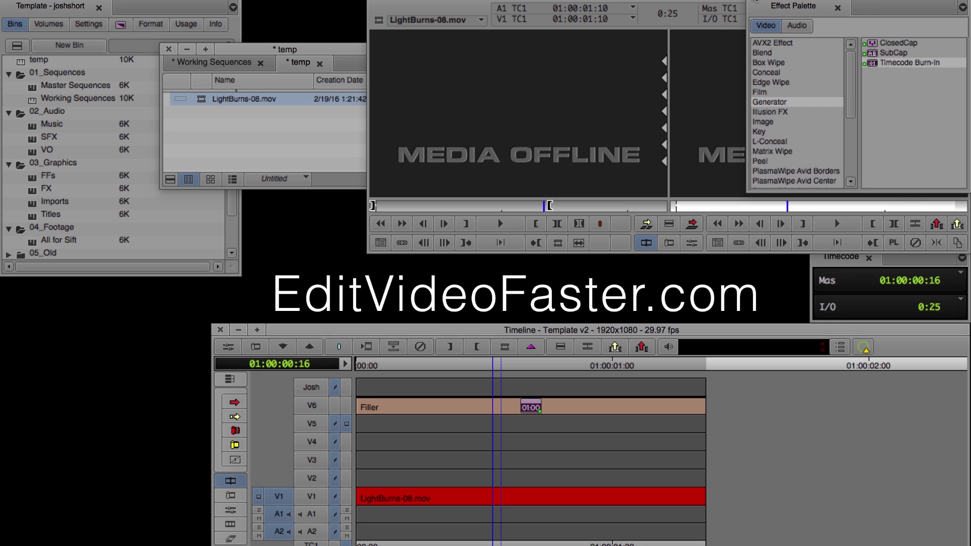
- Mark the LightBurns-08.mov clip on V1, lift it out of the sequence, and deselect V1
click(449, 490)
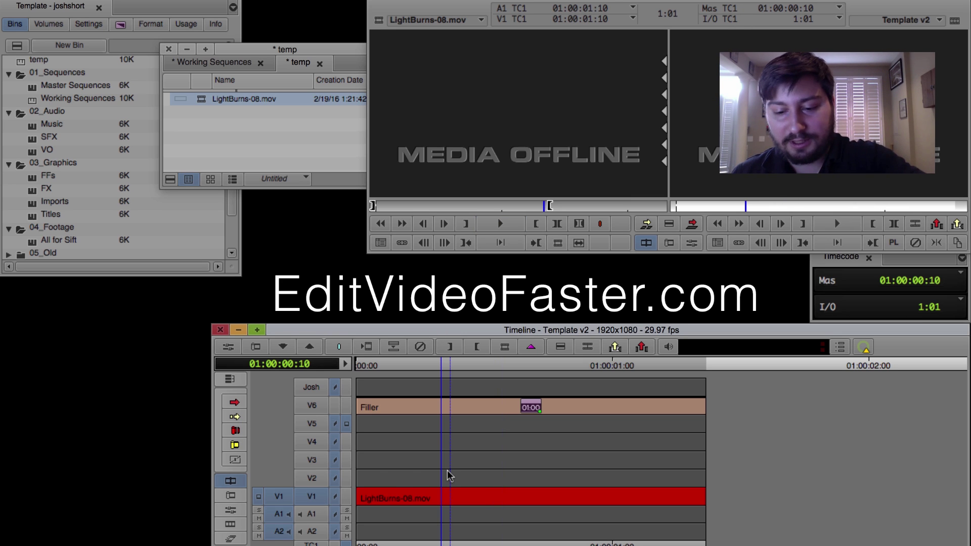
click(448, 472)
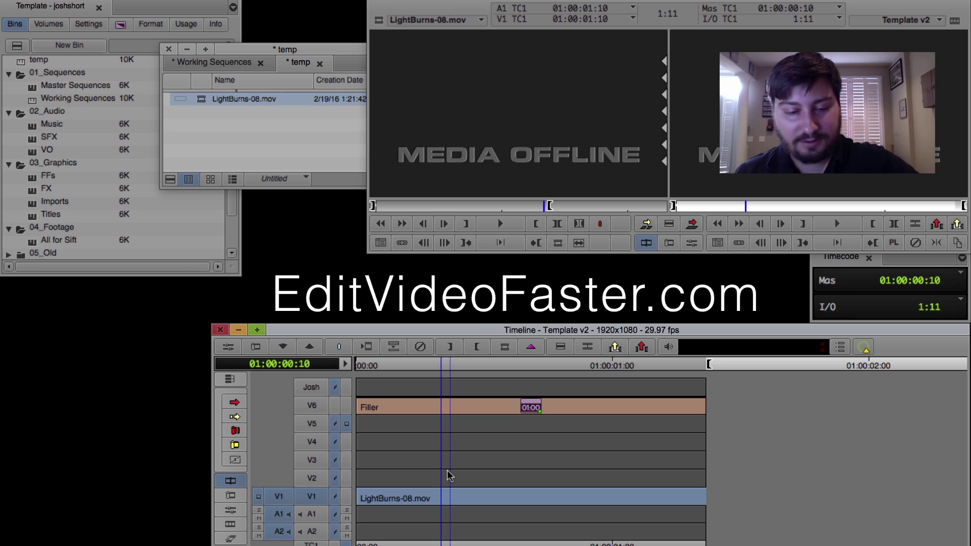
key(ctrl+z)
click(320, 494)
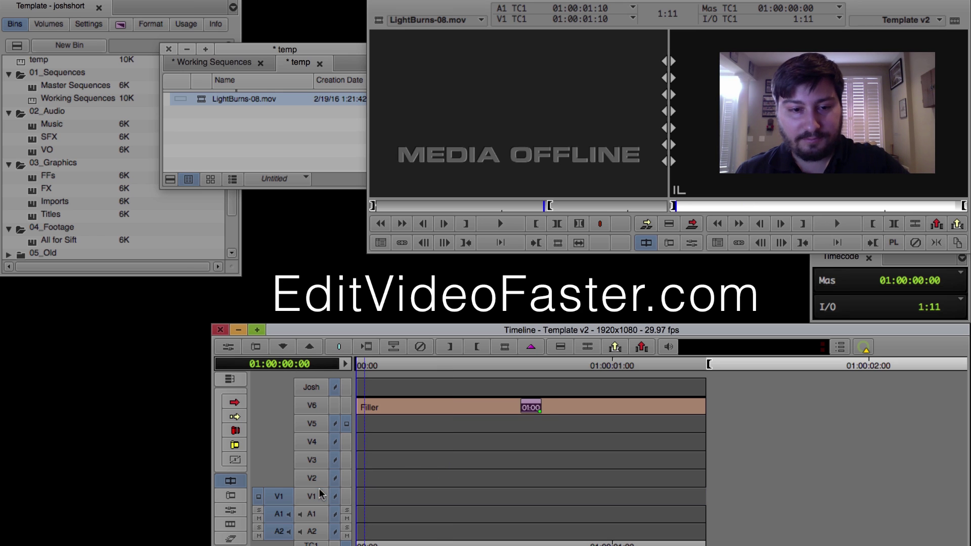
- Select V6 and trim the end of its timecode filler outward by 307 frames to 01:00:11:18
click(305, 411)
drag(545, 431, 702, 417)
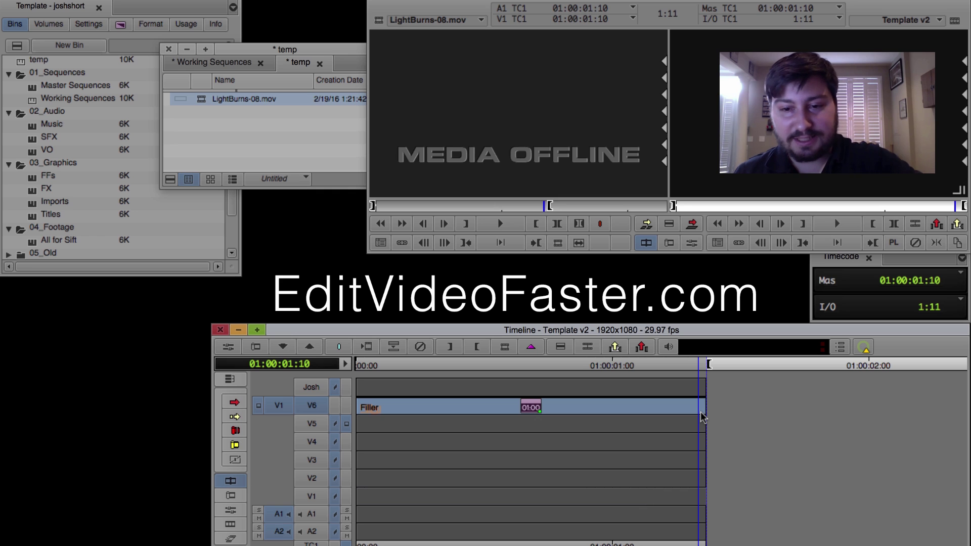
key(u)
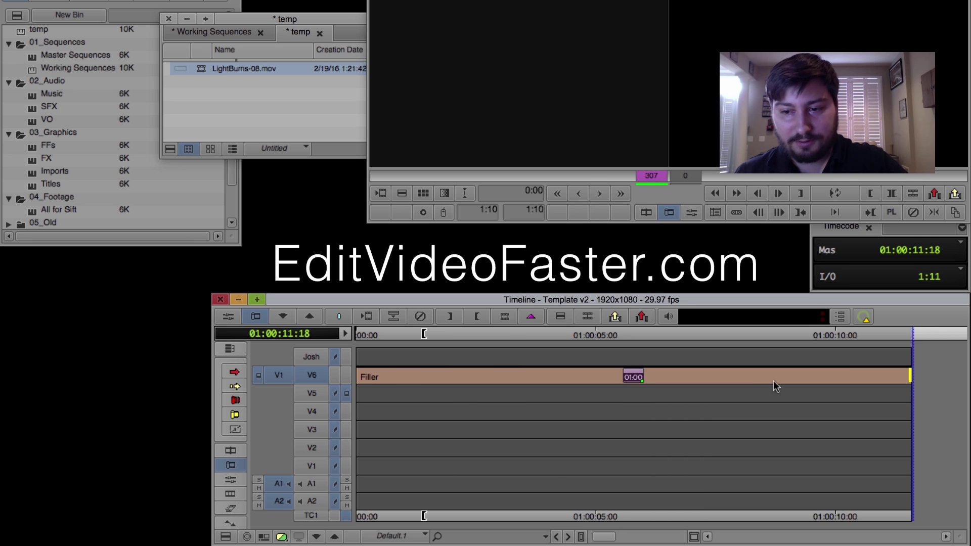
key(Escape)
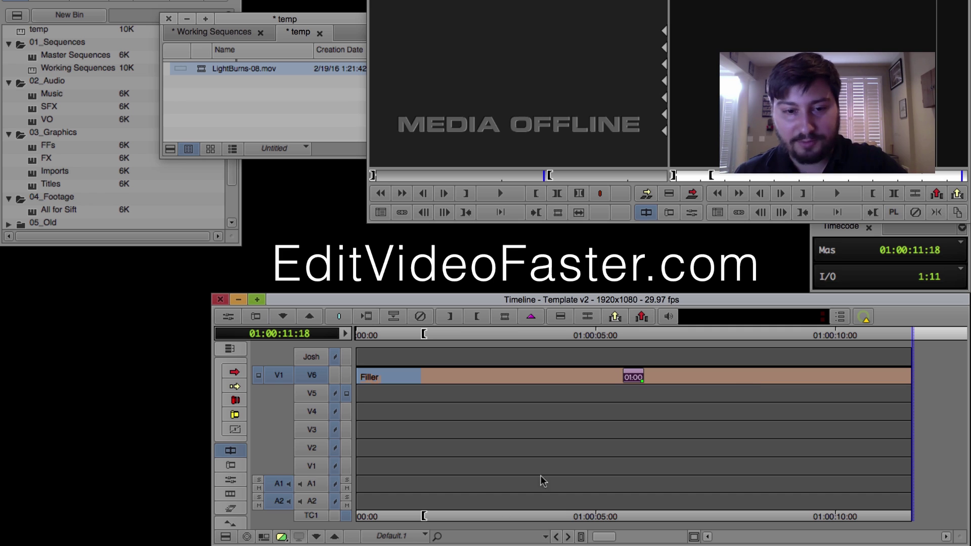
- Trim the end of the timecode filler on V6 outward by 192 frames to 01:00:18:00
scroll(481, 468, right, 5)
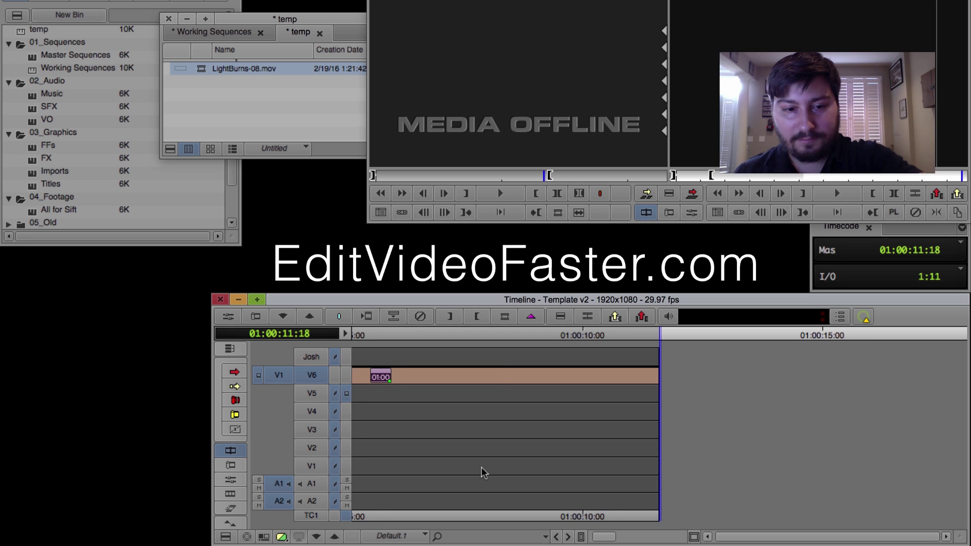
key(Up)
key(Down)
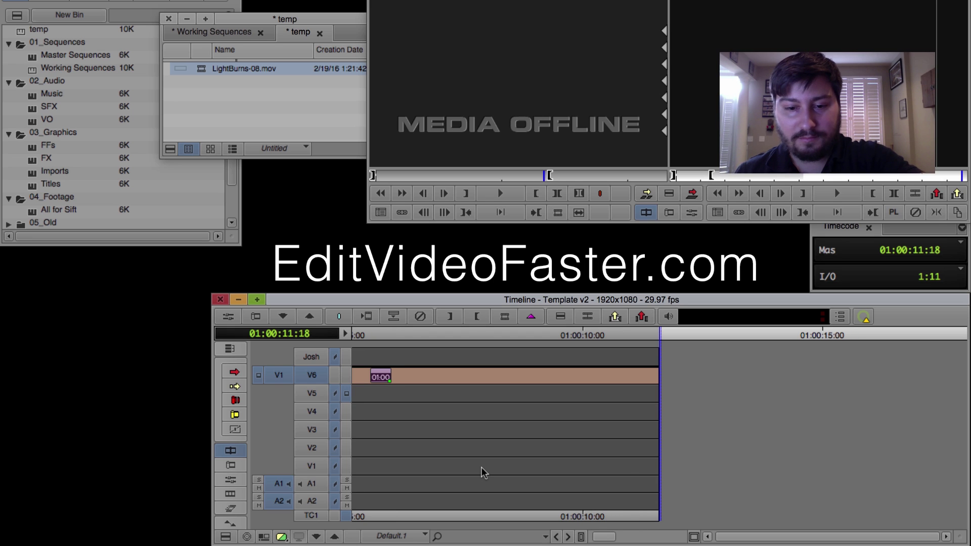
key(u)
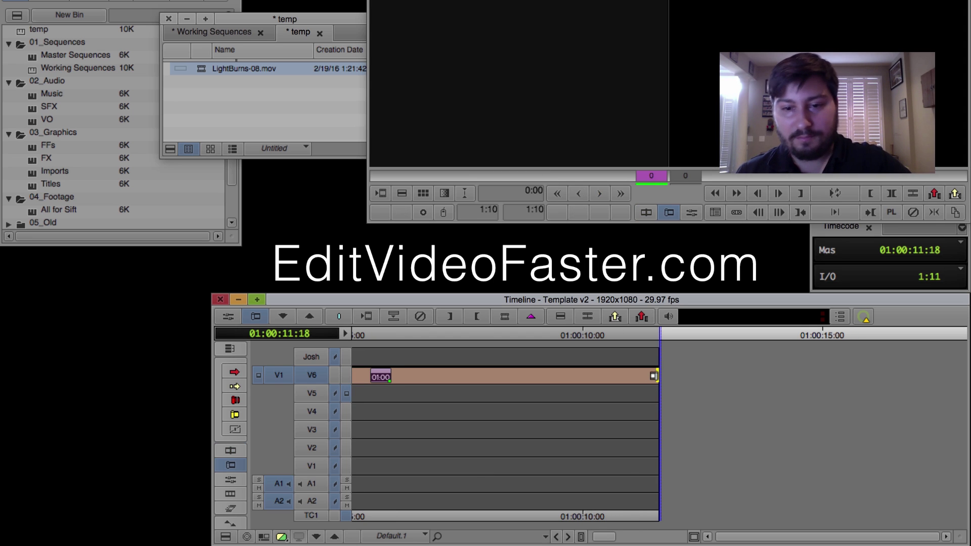
drag(654, 376, 963, 379)
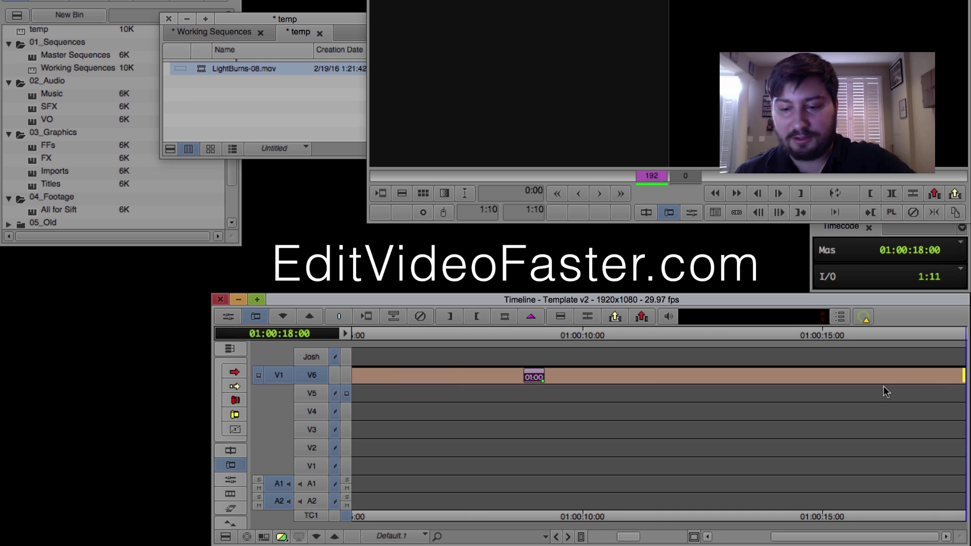
- Extend the V6 timecode filler's end to 01:00:30:00, leave trim mode, and park the playhead at 01:00:07:27 with the whole sequence in view
key(Up)
drag(653, 377, 938, 378)
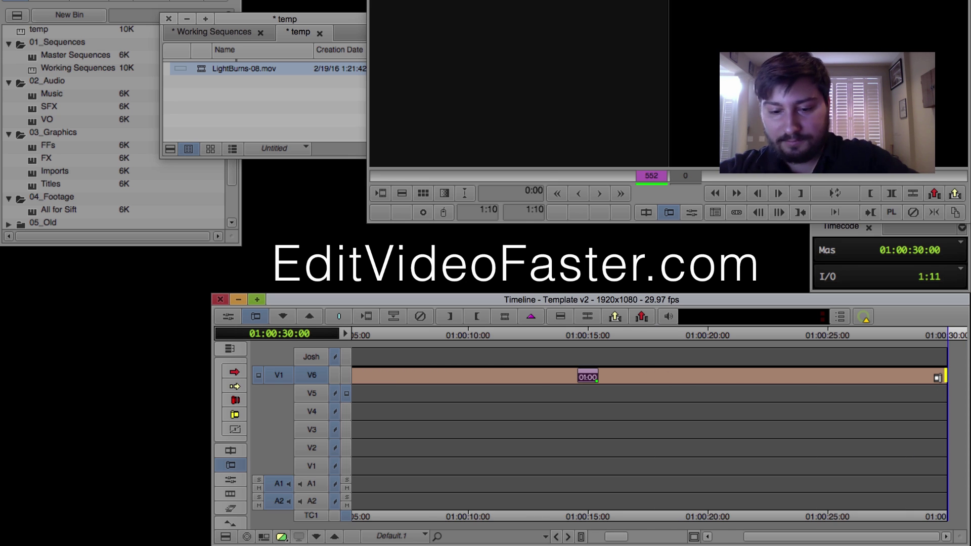
key(Escape)
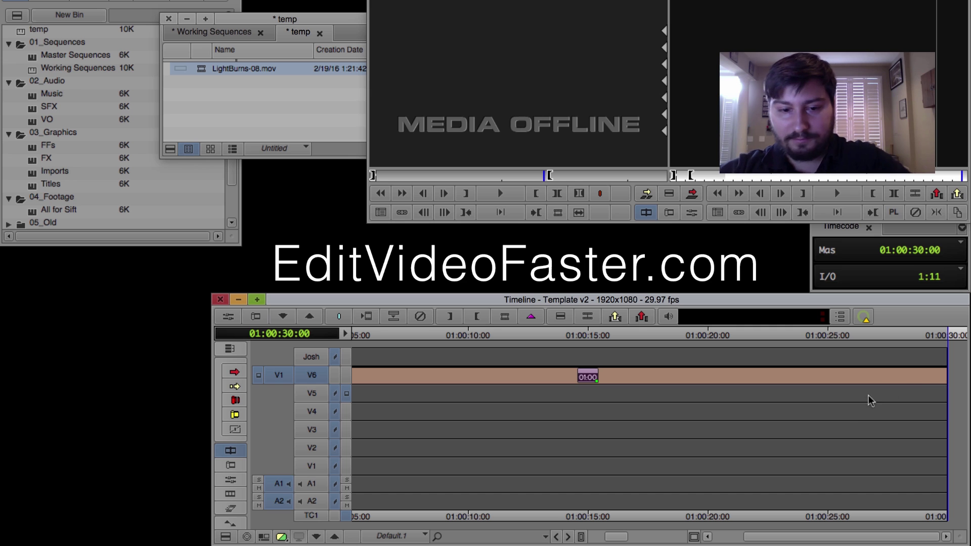
key(ctrl+slash)
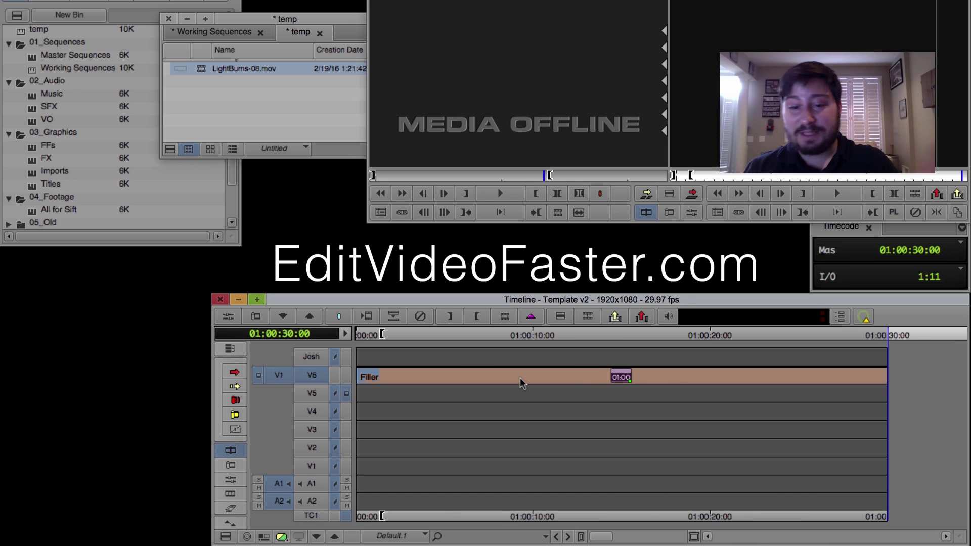
drag(433, 378, 496, 377)
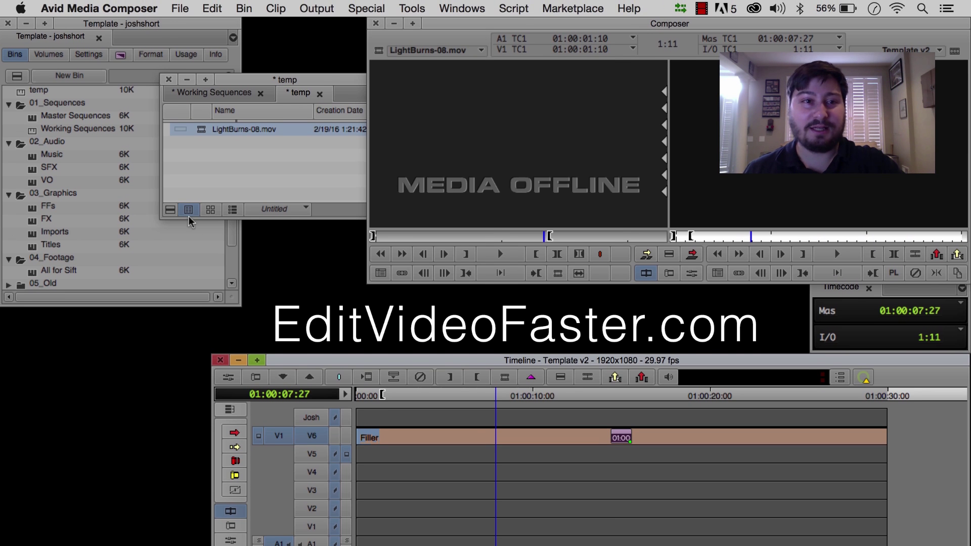
- Display the Working Sequences bin containing the Template v2 sequence
click(200, 95)
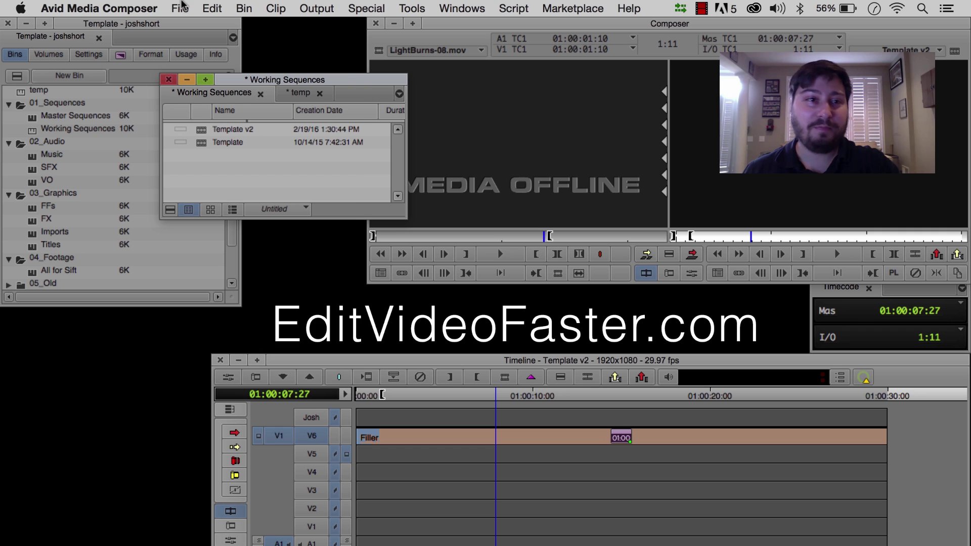
click(183, 7)
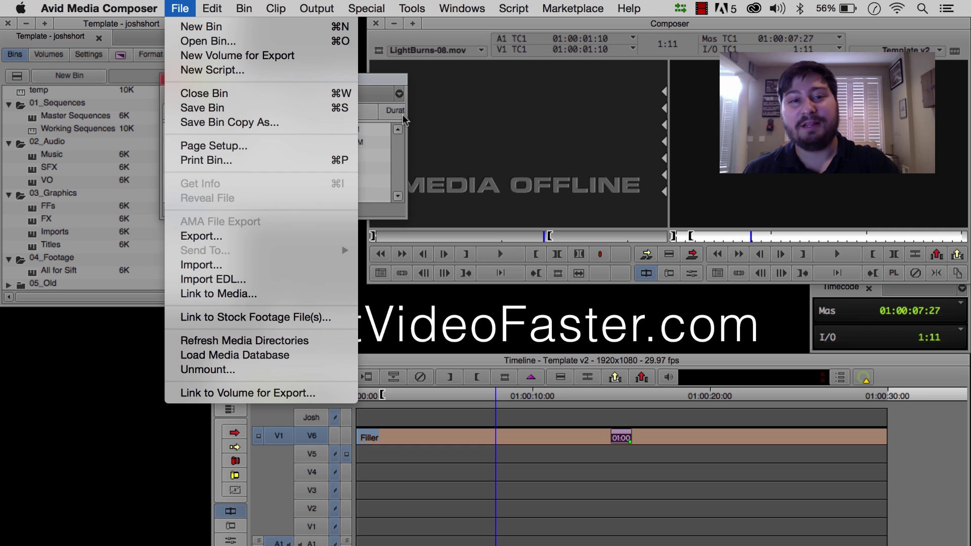
click(377, 159)
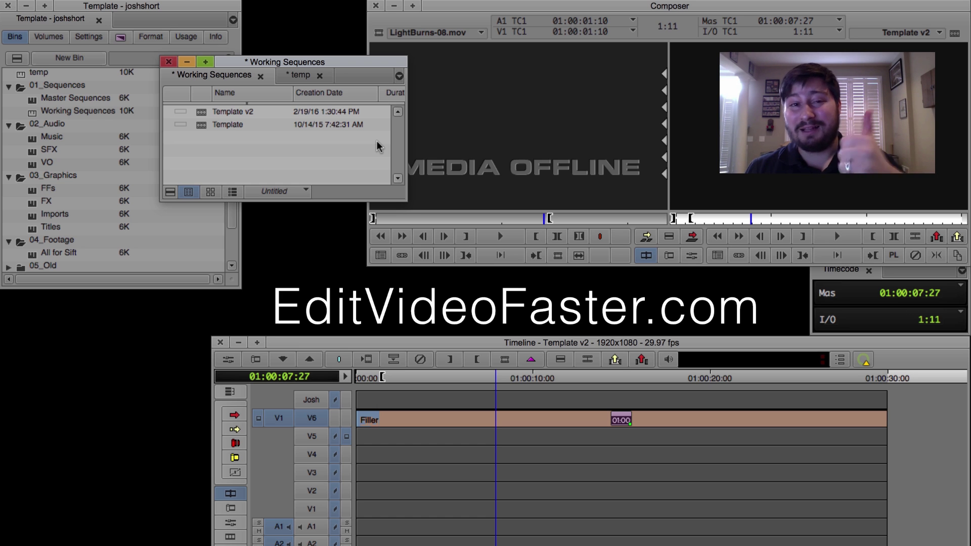
- Switch to Chrome and view the Edit Video Faster site's Mastering Media Composer lesson list and keyboard shortcuts information page
key(super+Tab)
key(super+Tab)
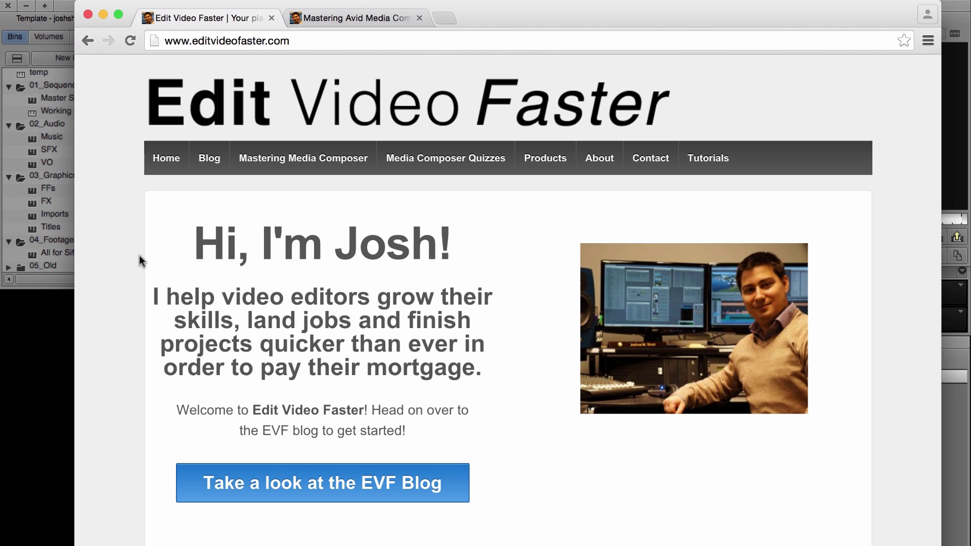
mouse_move(304, 167)
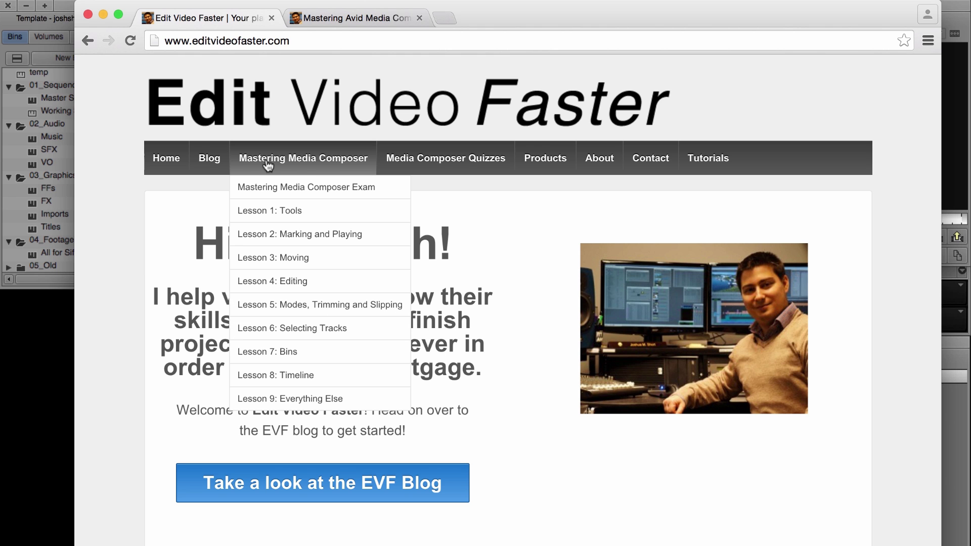
key(ctrl+Tab)
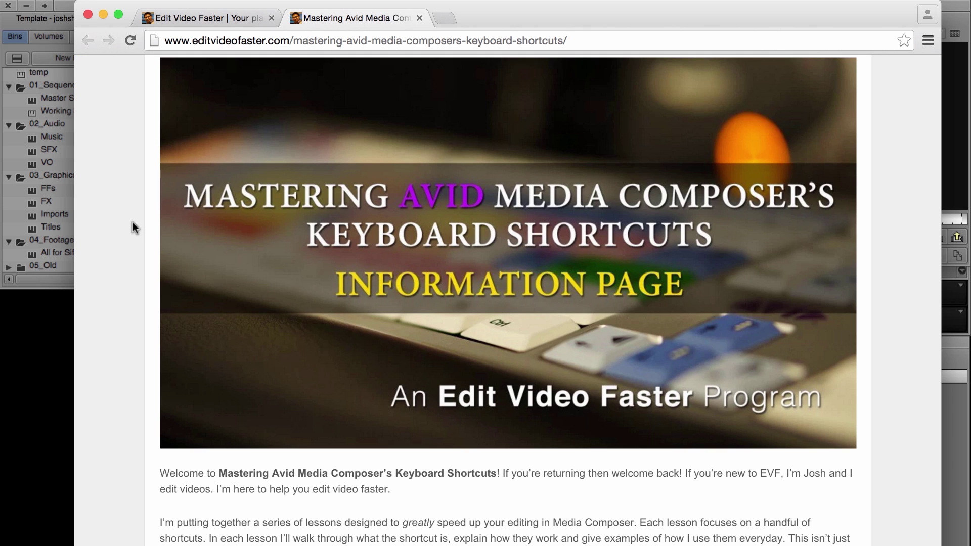
scroll(133, 223, down, 2)
scroll(132, 222, down, 10)
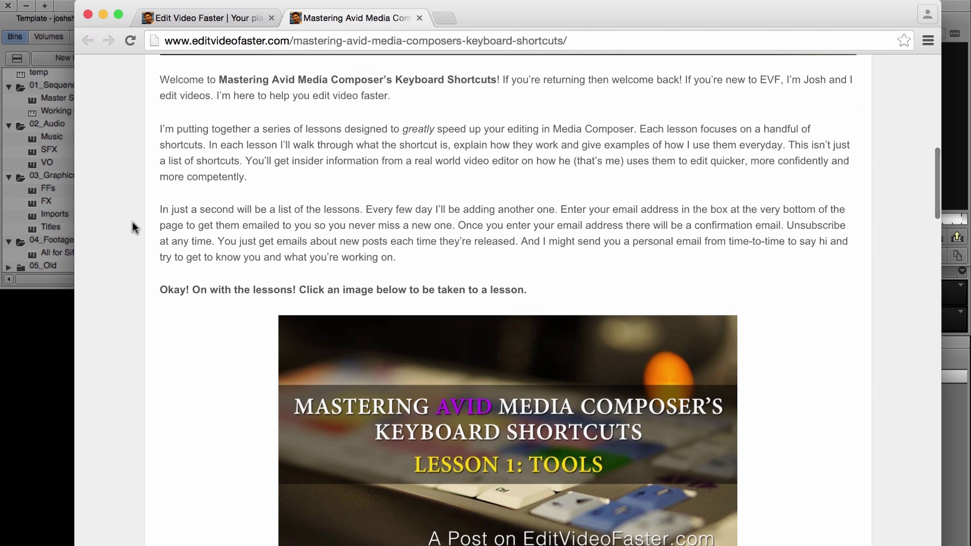